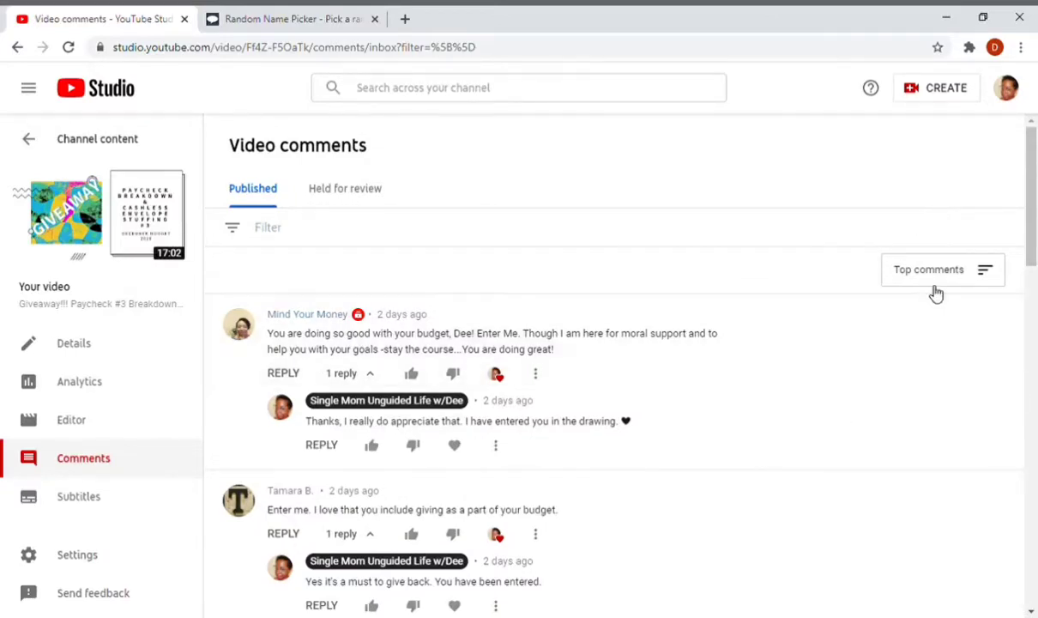
- Sort the video's comments Newest first and confirm the Held for review queue is empty
click(950, 280)
click(940, 307)
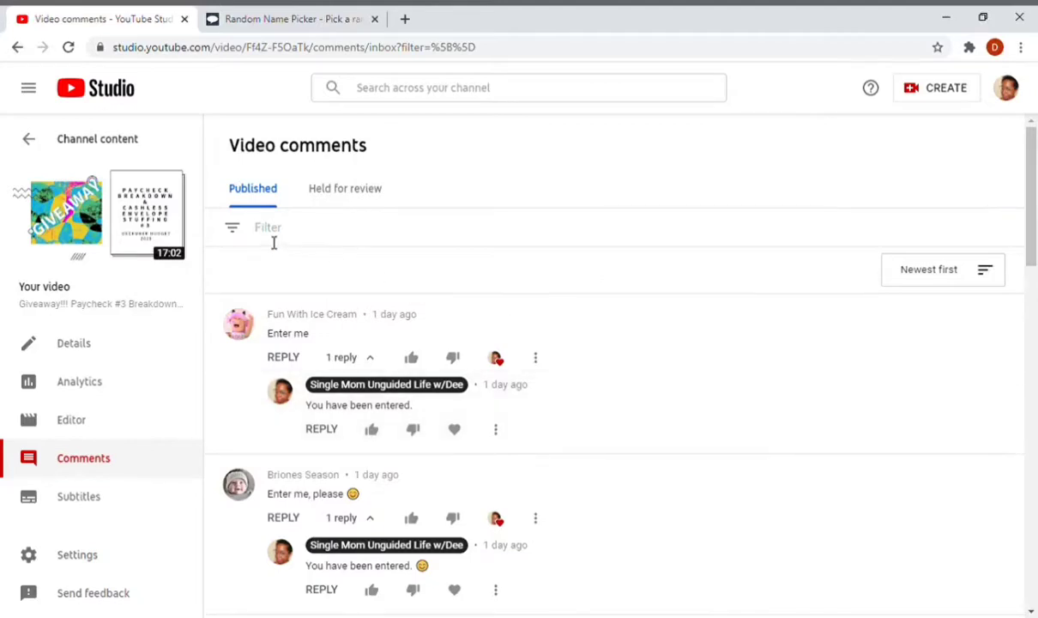
click(354, 199)
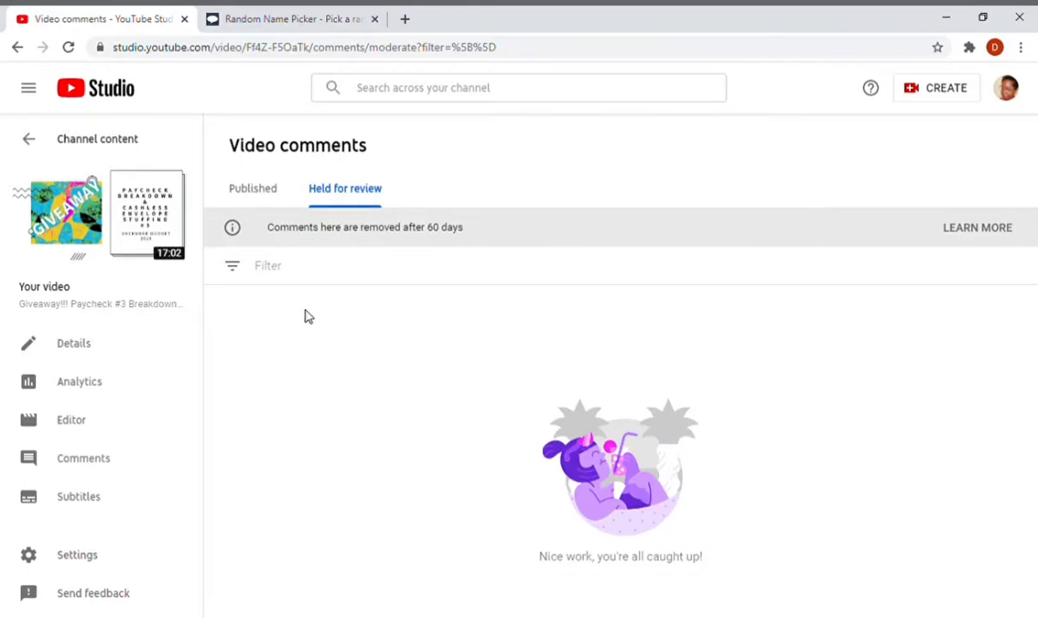
- Return to Published comments sorted Newest first and show the comment filter options
click(257, 199)
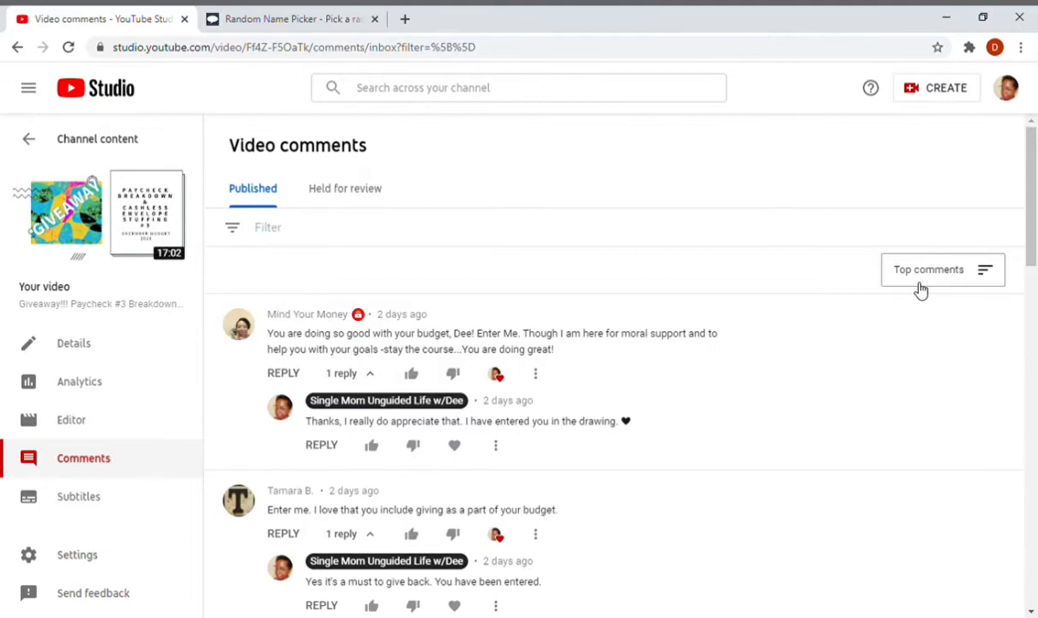
click(917, 274)
click(911, 303)
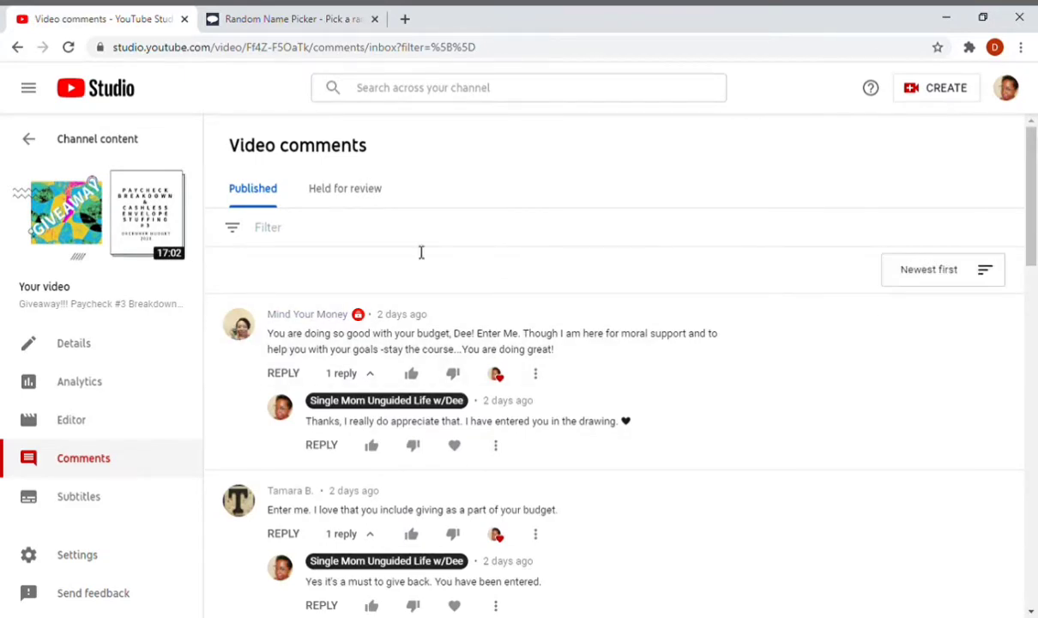
click(267, 232)
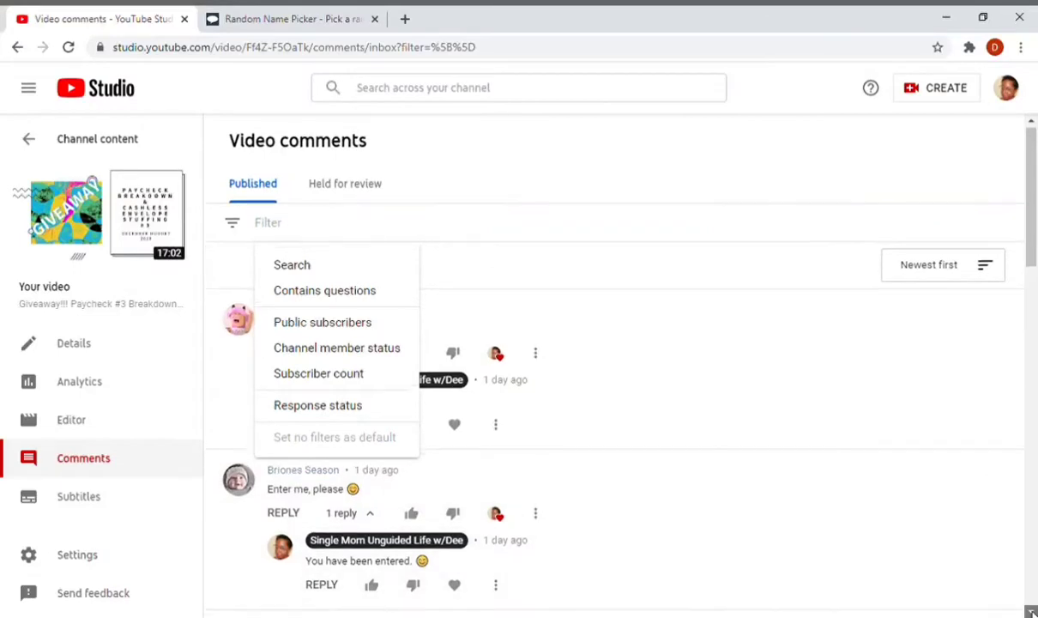
- Open the Search filter and dismiss it without applying, leaving the list unfiltered
scroll(563, 313, down, 3)
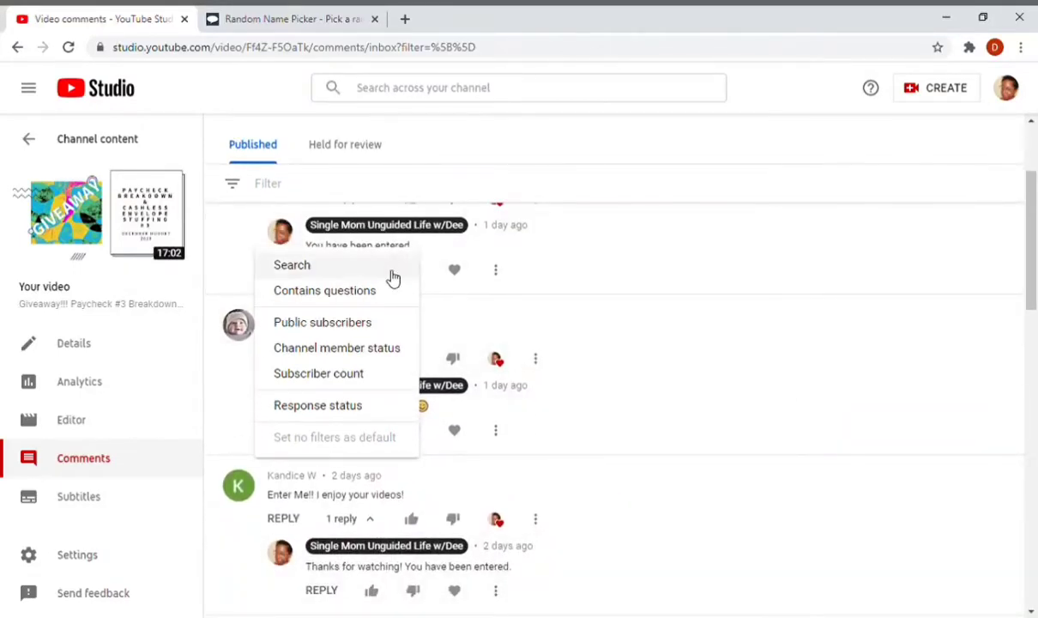
click(390, 271)
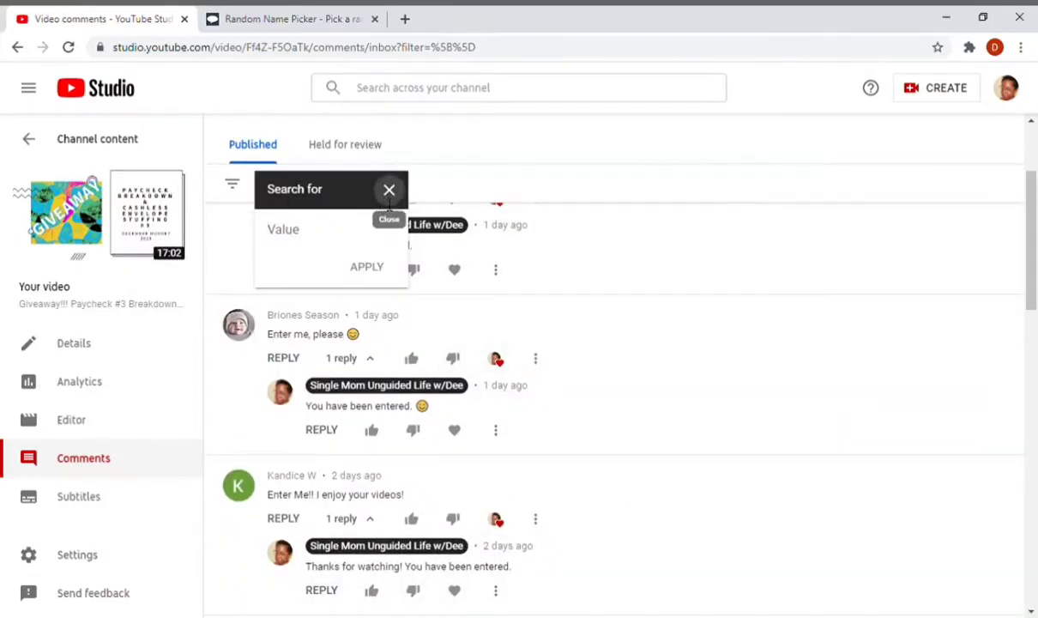
click(388, 192)
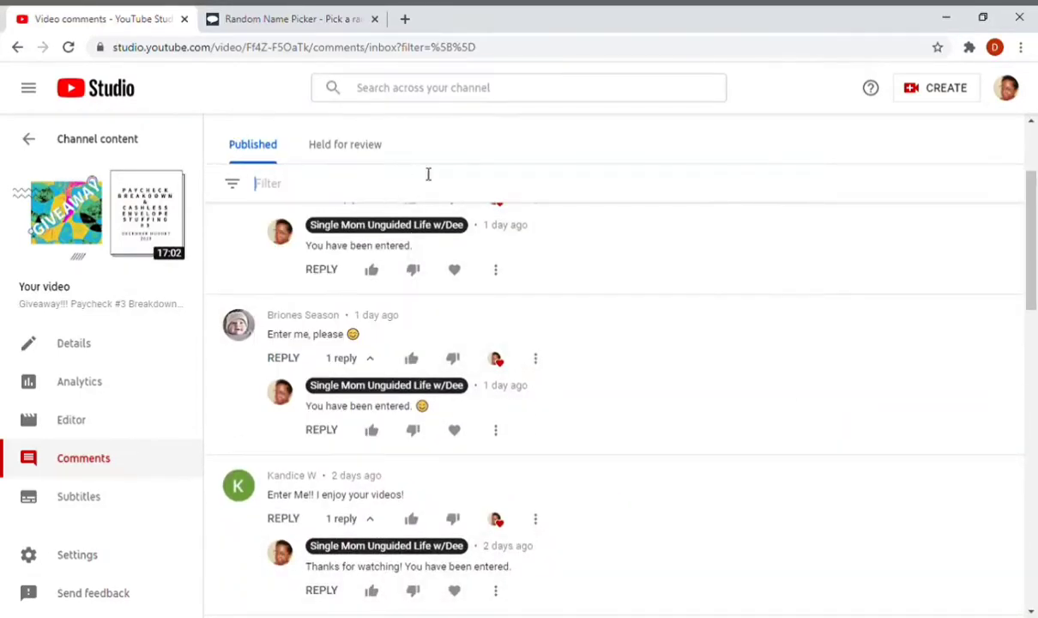
- Scroll the published comments to the bottom, reading every entrant's comment through the final entry
click(1030, 610)
click(1030, 611)
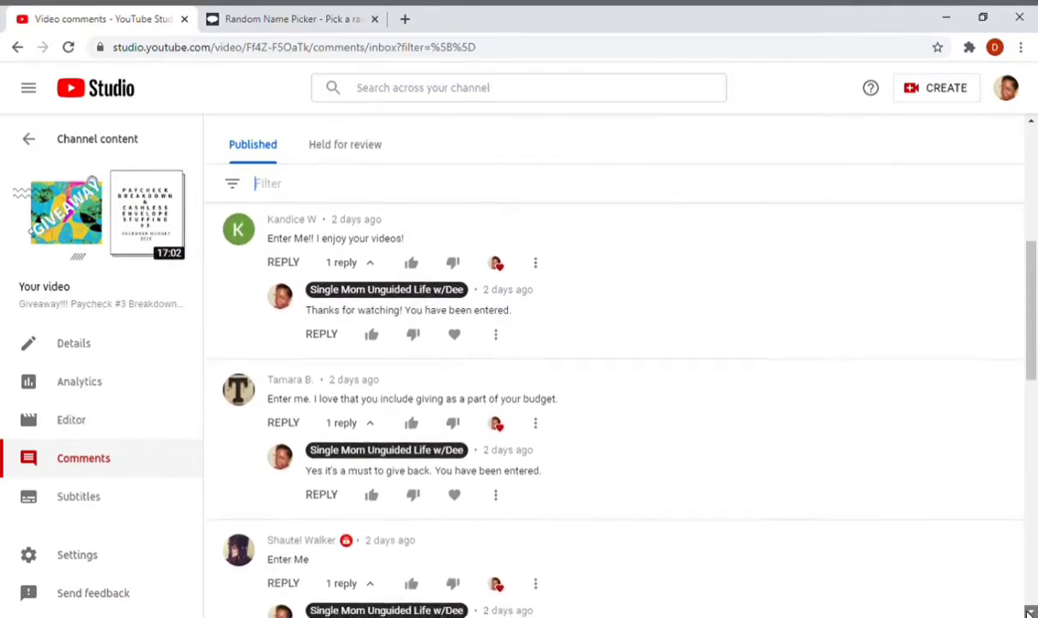
click(1029, 611)
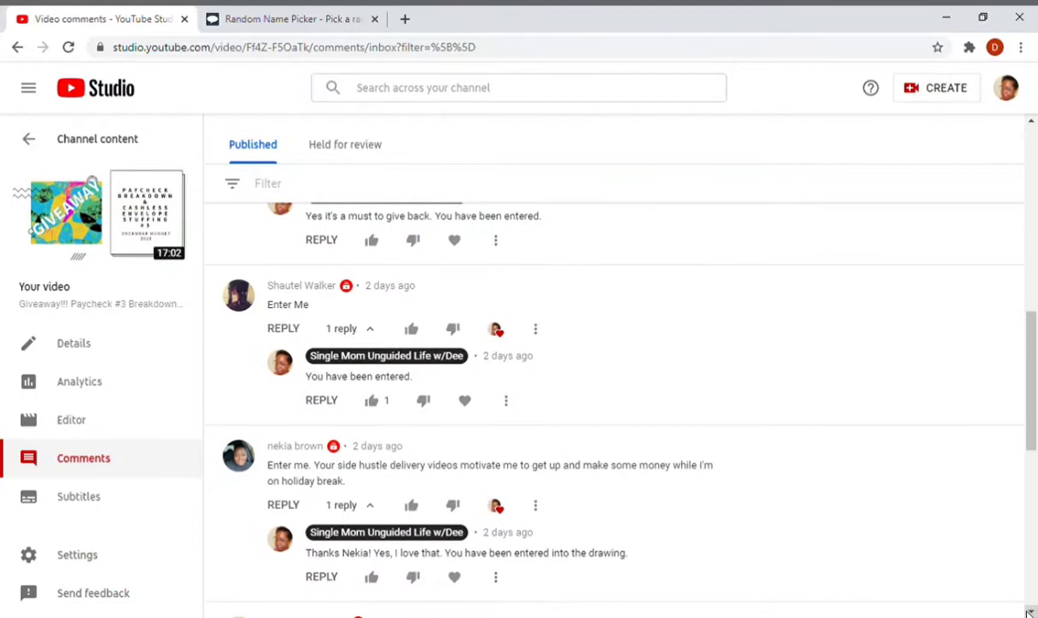
click(1030, 611)
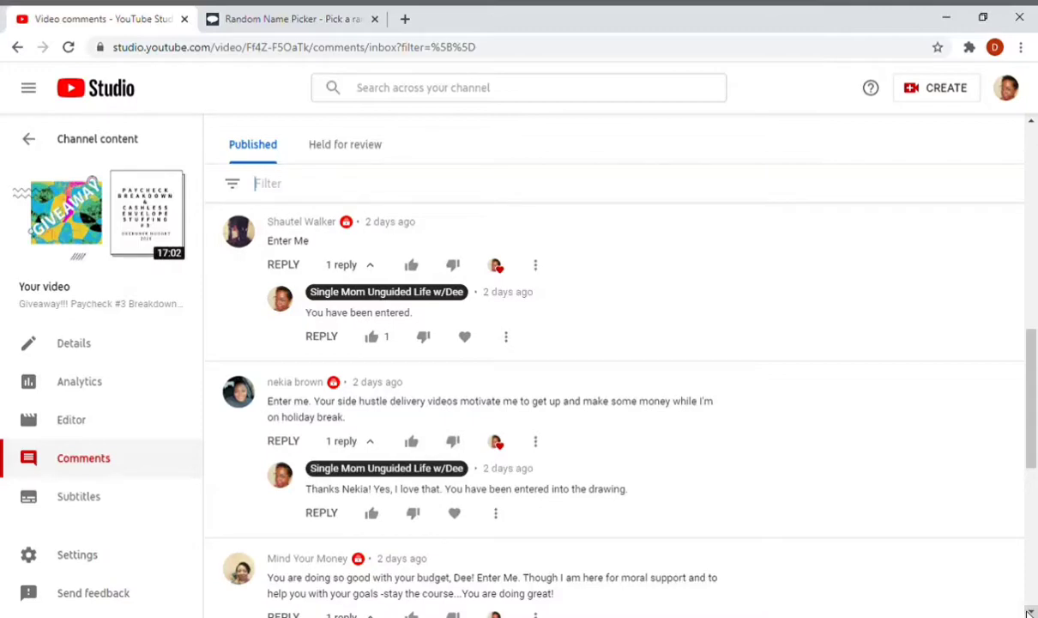
click(1030, 611)
scroll(1030, 611, down, 1)
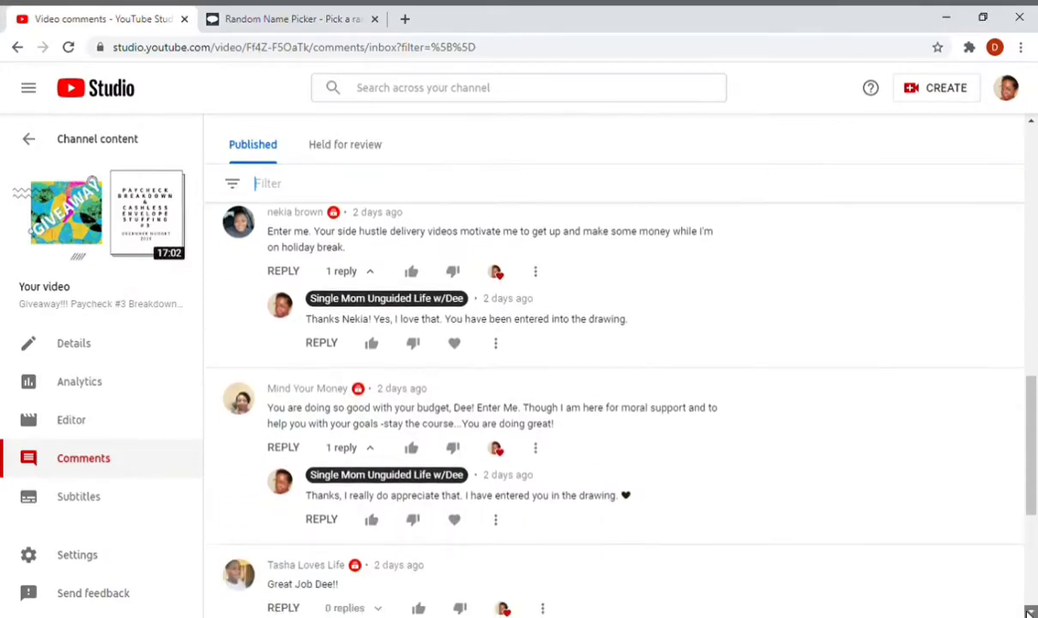
scroll(1030, 611, down, 1)
scroll(1030, 611, down, 1)
scroll(1029, 611, down, 1)
click(1029, 611)
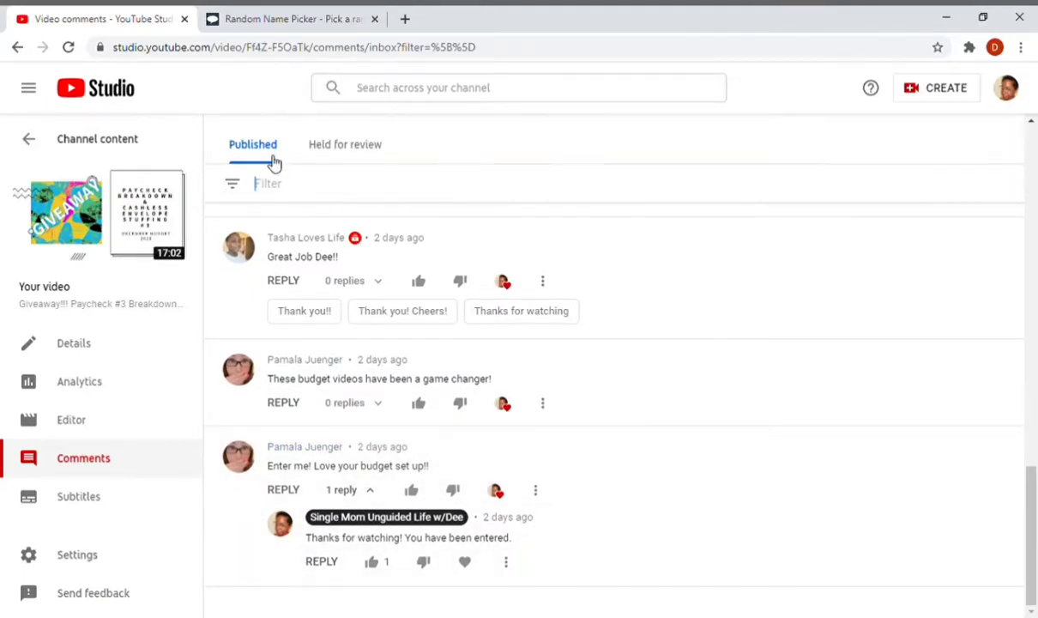
- In the Random Name Picker, confirm the list shows 'Amount of names: 8'
click(269, 18)
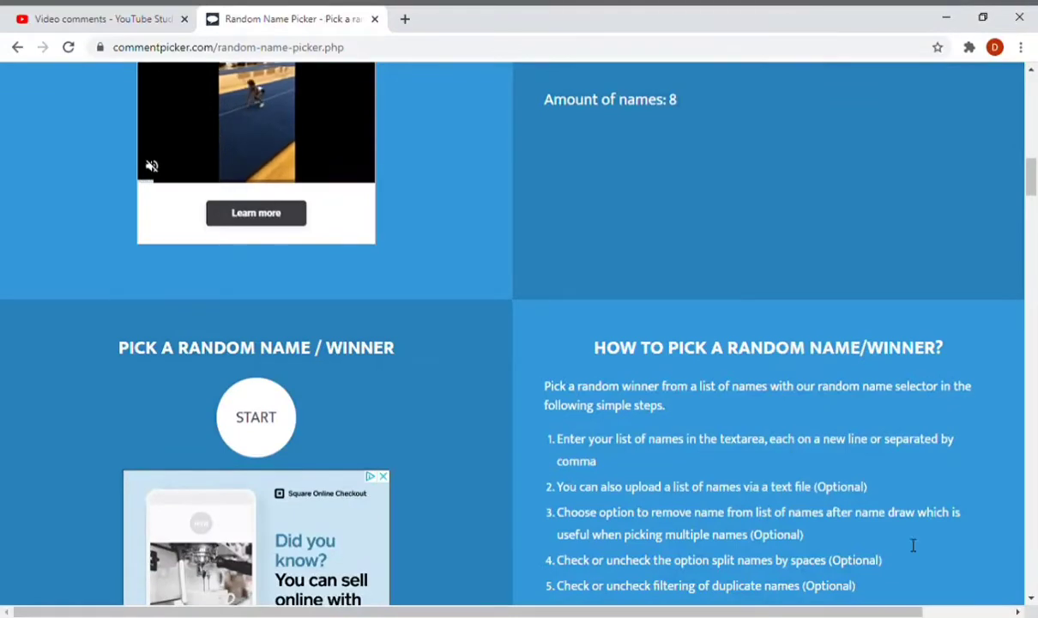
scroll(1033, 76, up, 5)
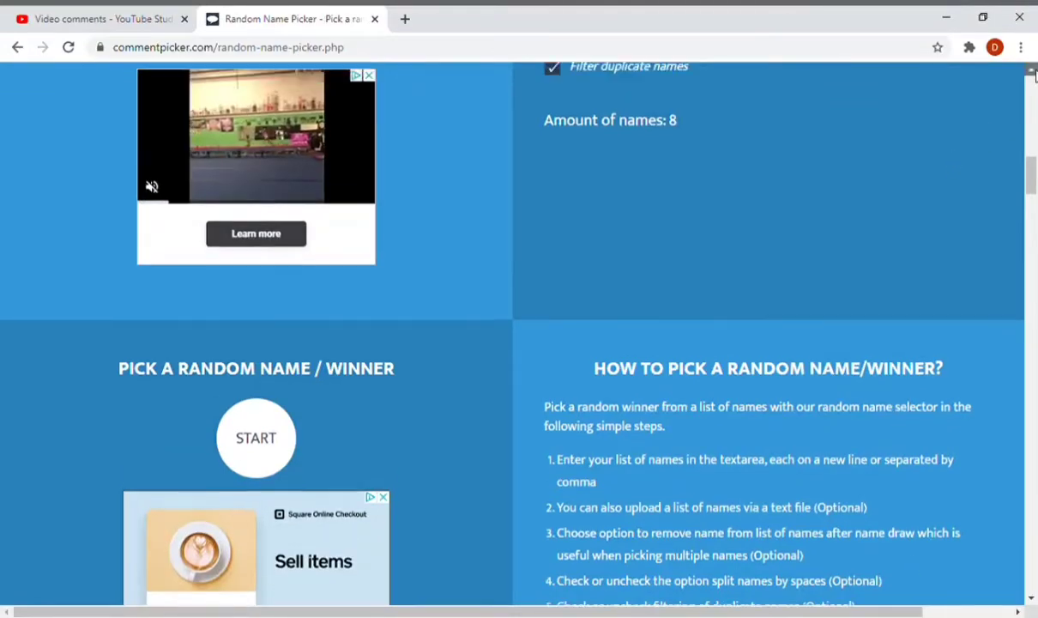
scroll(1033, 76, up, 2)
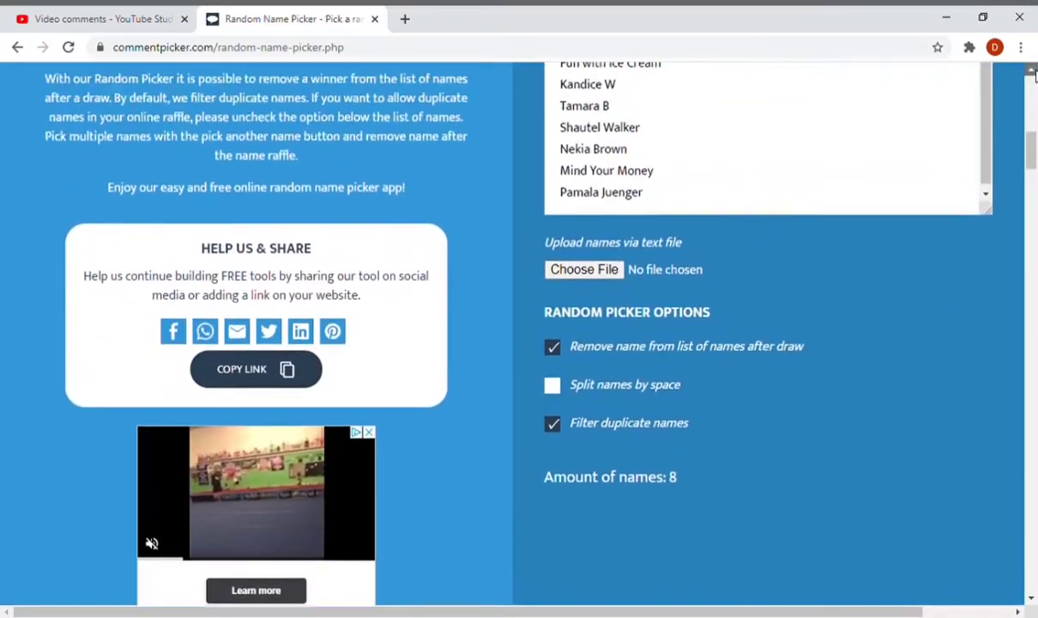
scroll(1033, 76, up, 1)
scroll(1033, 76, up, 1)
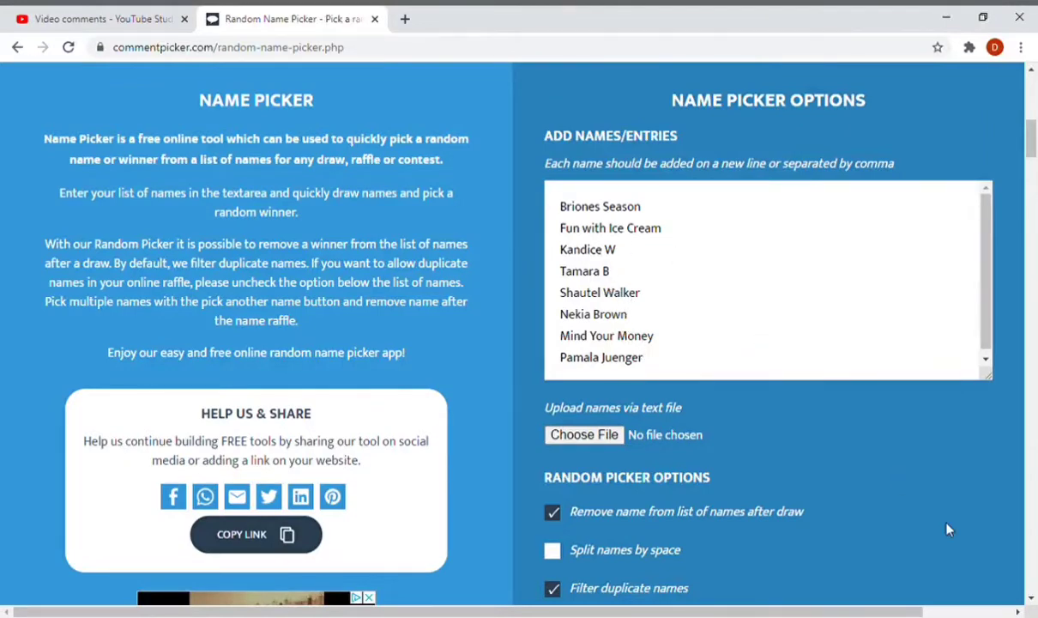
click(1033, 601)
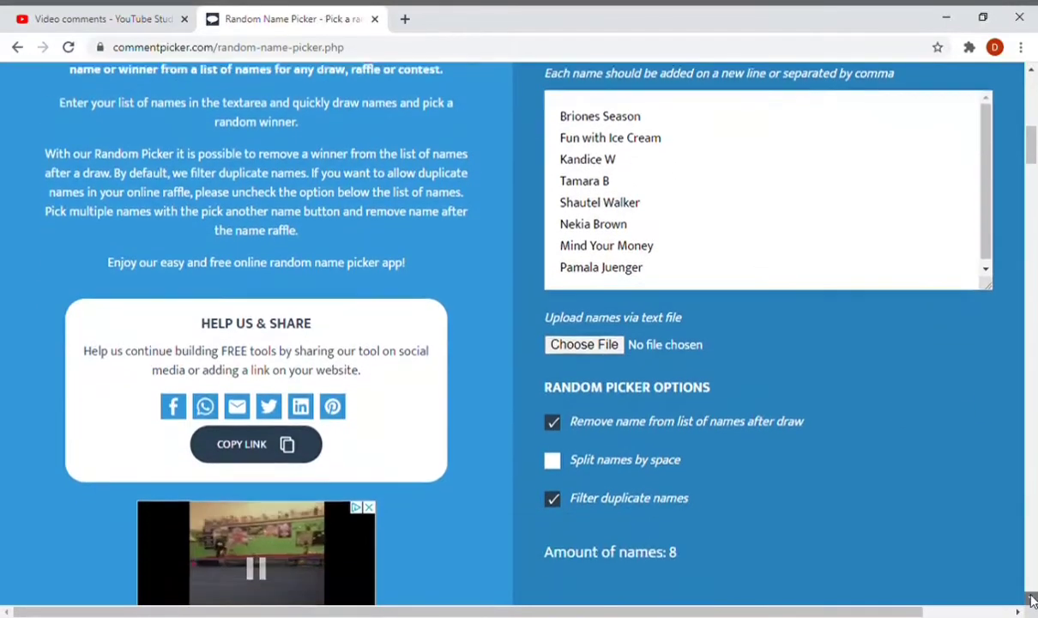
click(1032, 600)
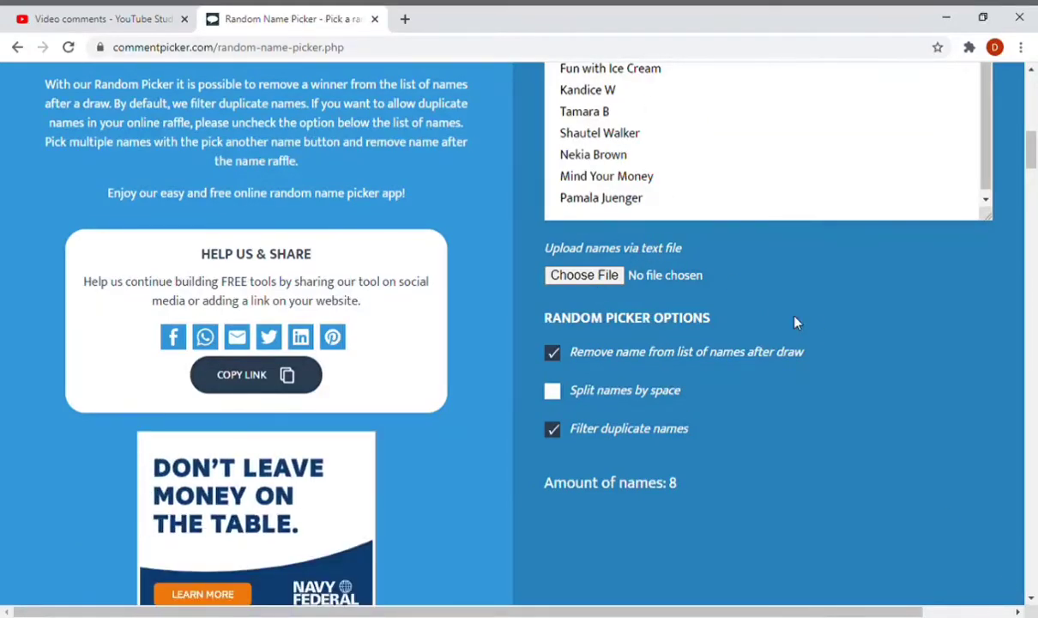
- Close the filter menu and recheck each entrant's 'enter me' comment against the picker's eight names
click(129, 19)
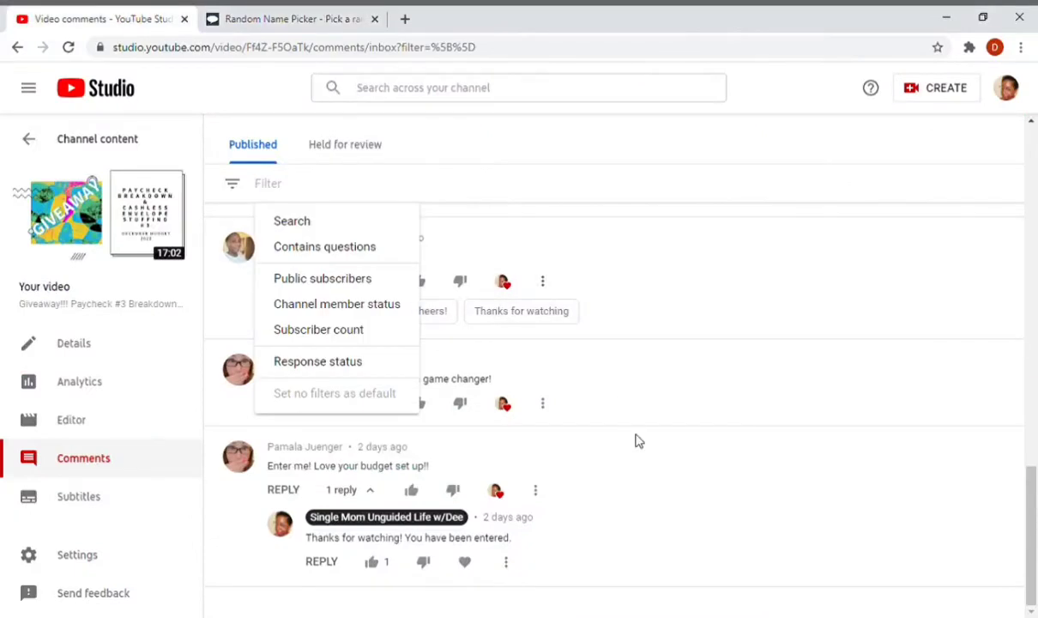
click(725, 211)
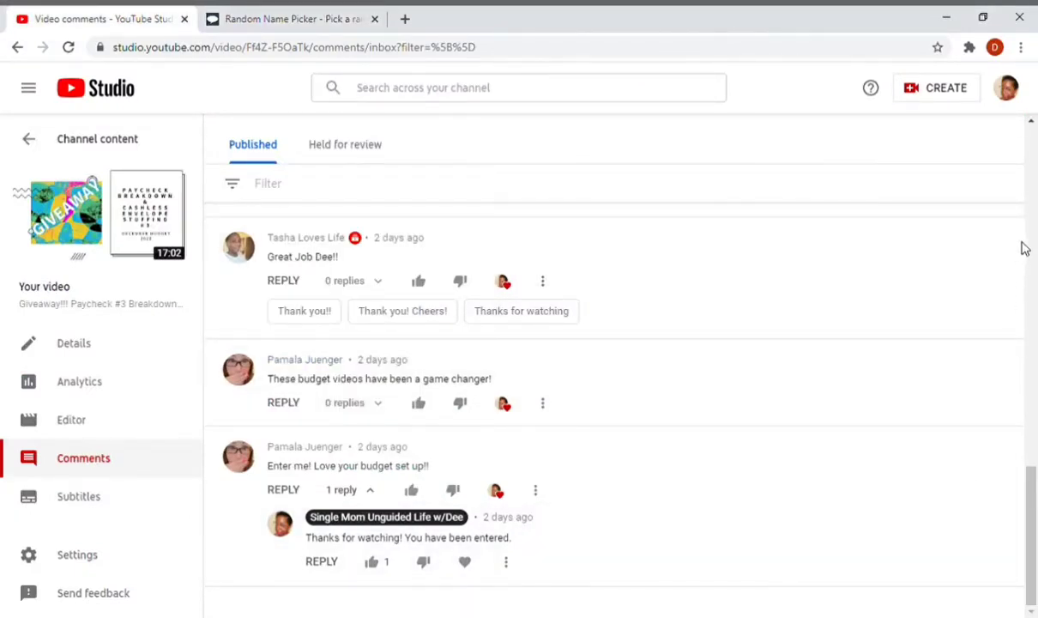
mouse_move(882, 260)
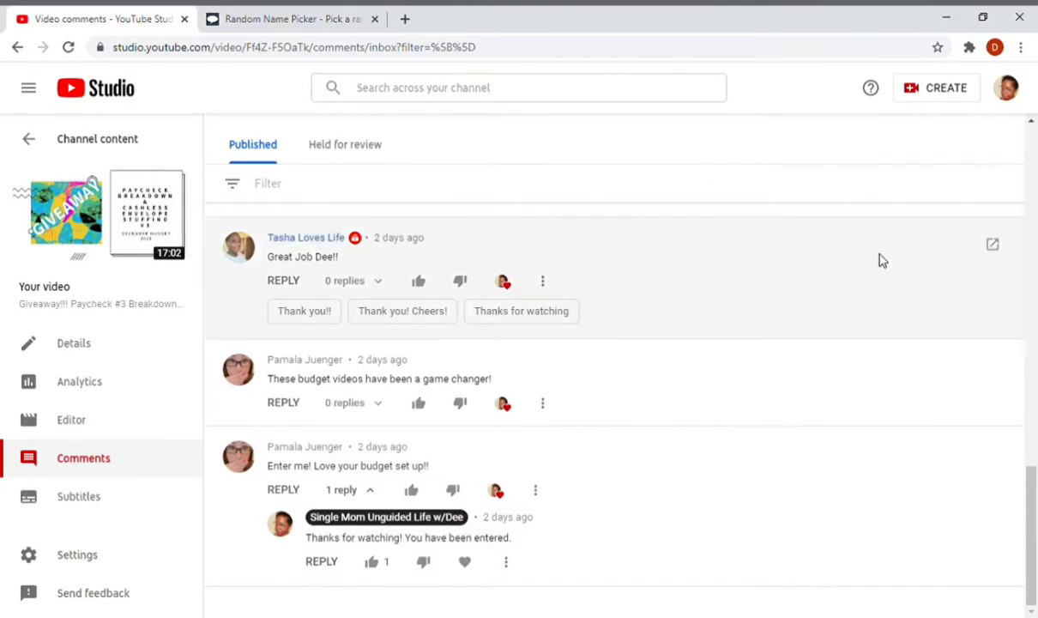
scroll(880, 260, up, 1)
scroll(880, 260, up, 1)
scroll(880, 260, up, 1)
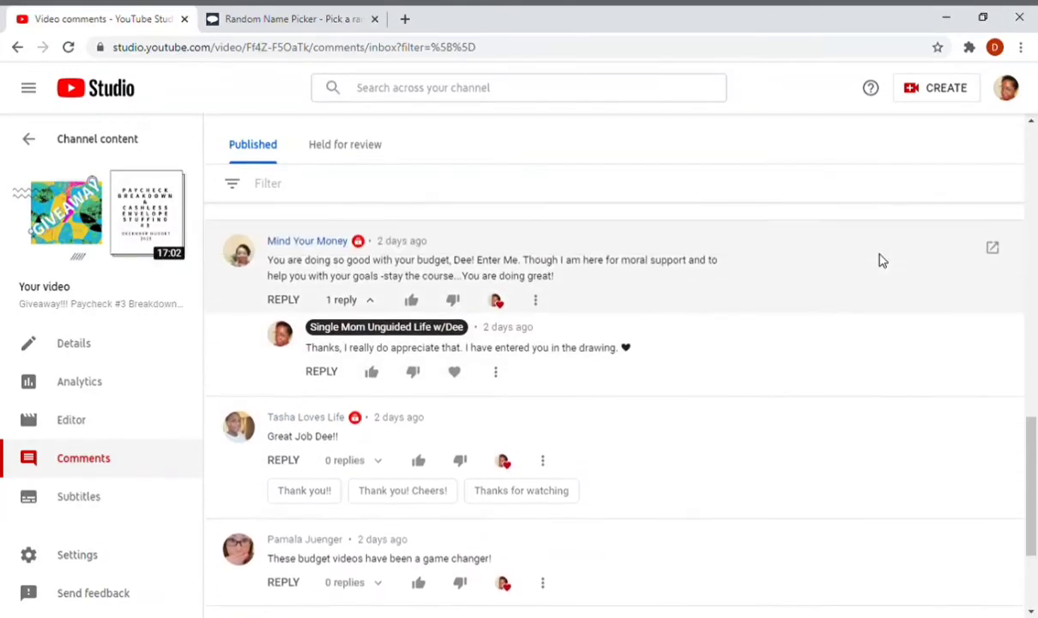
scroll(881, 260, up, 1)
scroll(880, 260, up, 1)
scroll(881, 260, up, 3)
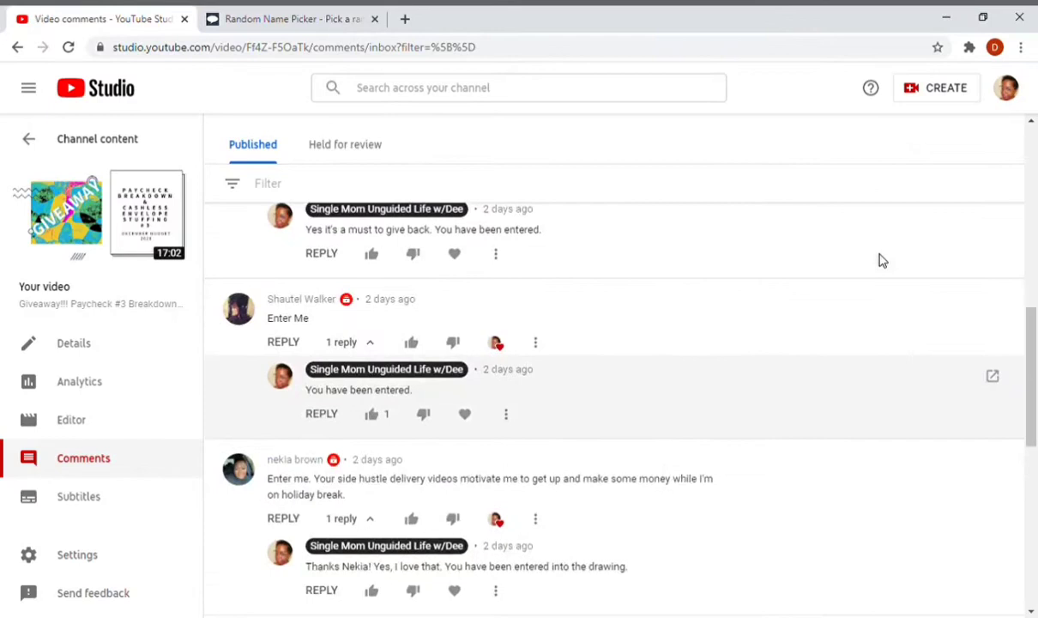
scroll(880, 260, up, 1)
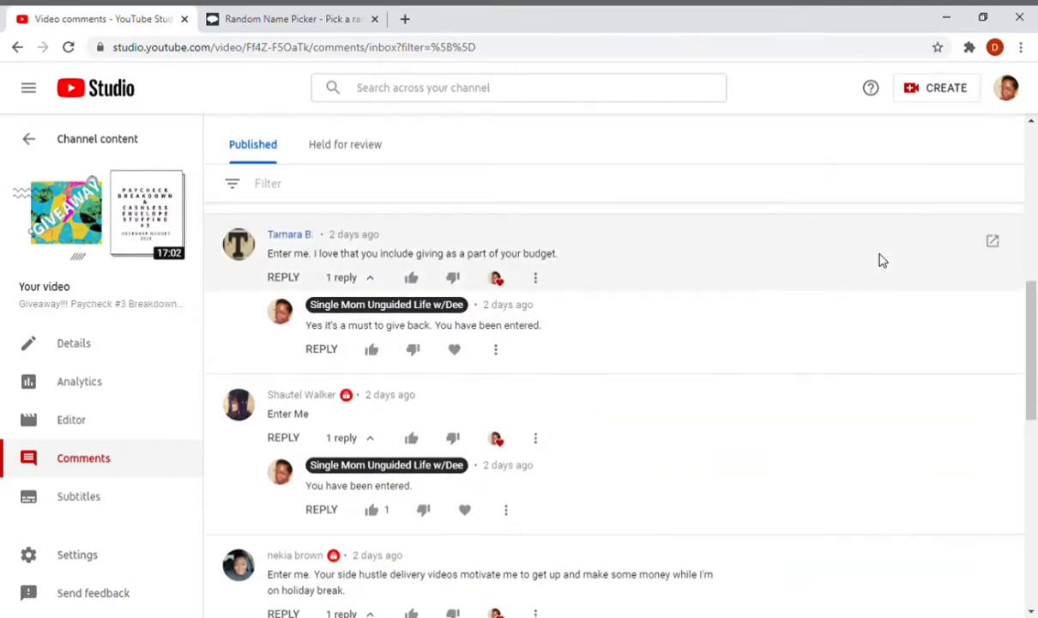
scroll(880, 260, up, 1)
scroll(880, 260, up, 1)
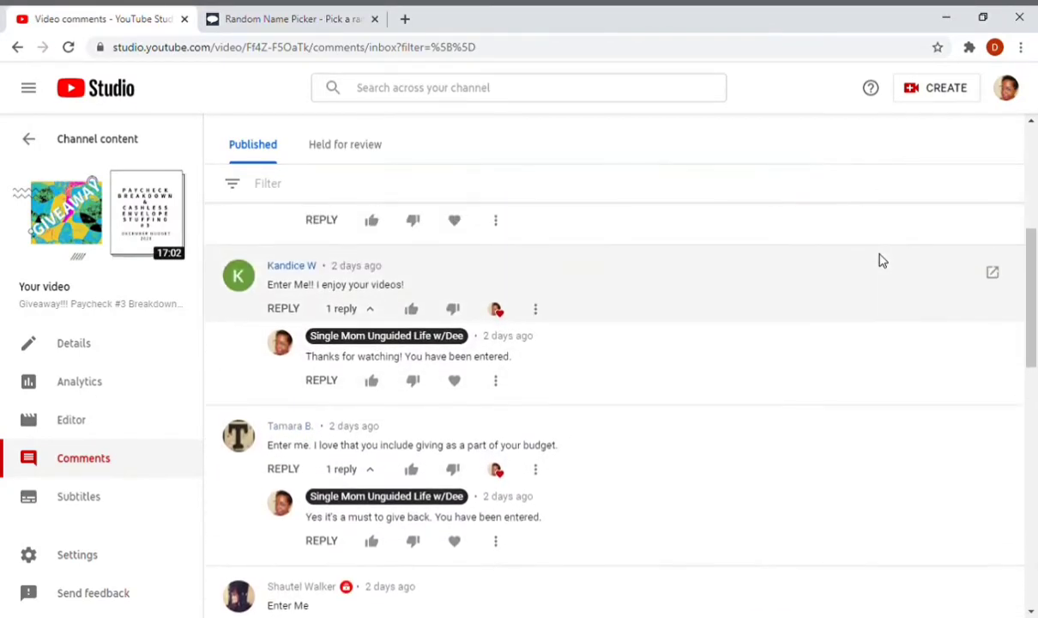
scroll(881, 260, up, 1)
click(284, 24)
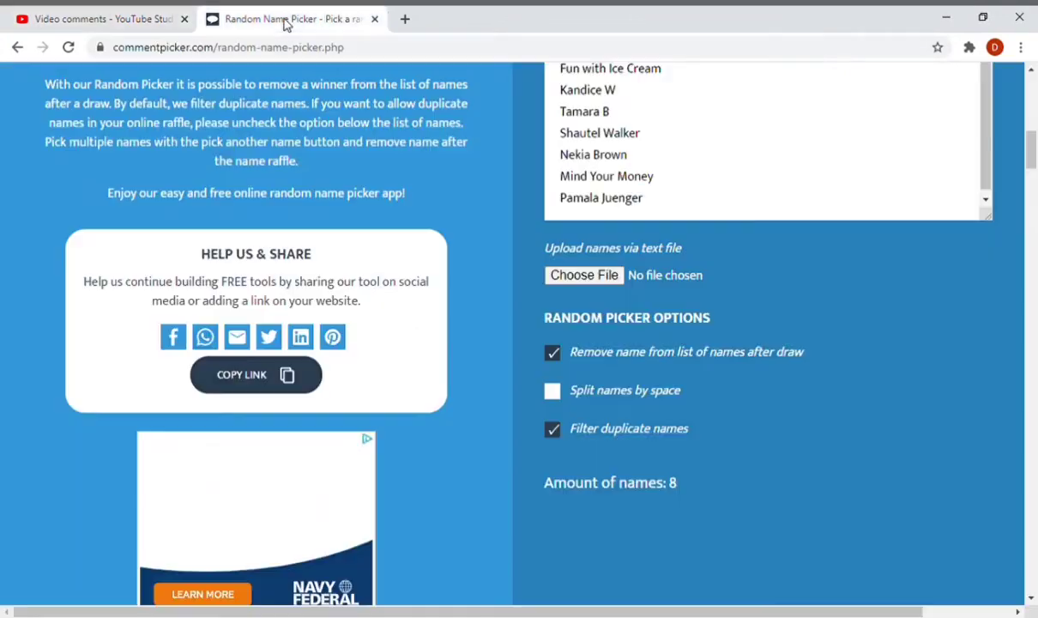
- Scroll to 'Pick a random name / winner' and start drawing the first winner from eight names
click(1033, 601)
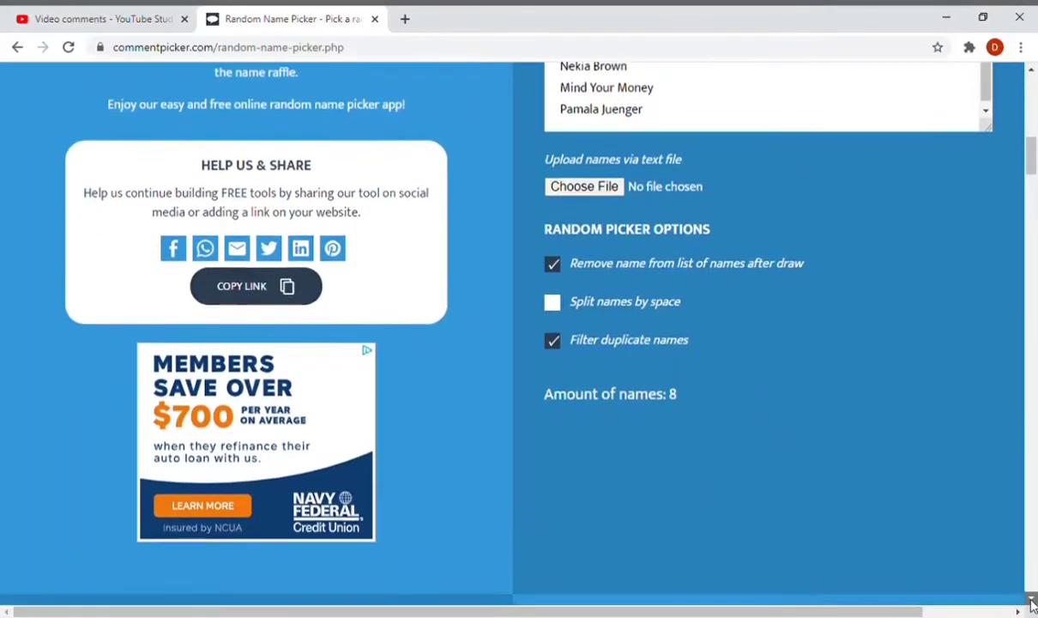
scroll(1033, 601, down, 1)
scroll(1032, 601, down, 1)
scroll(1032, 600, down, 1)
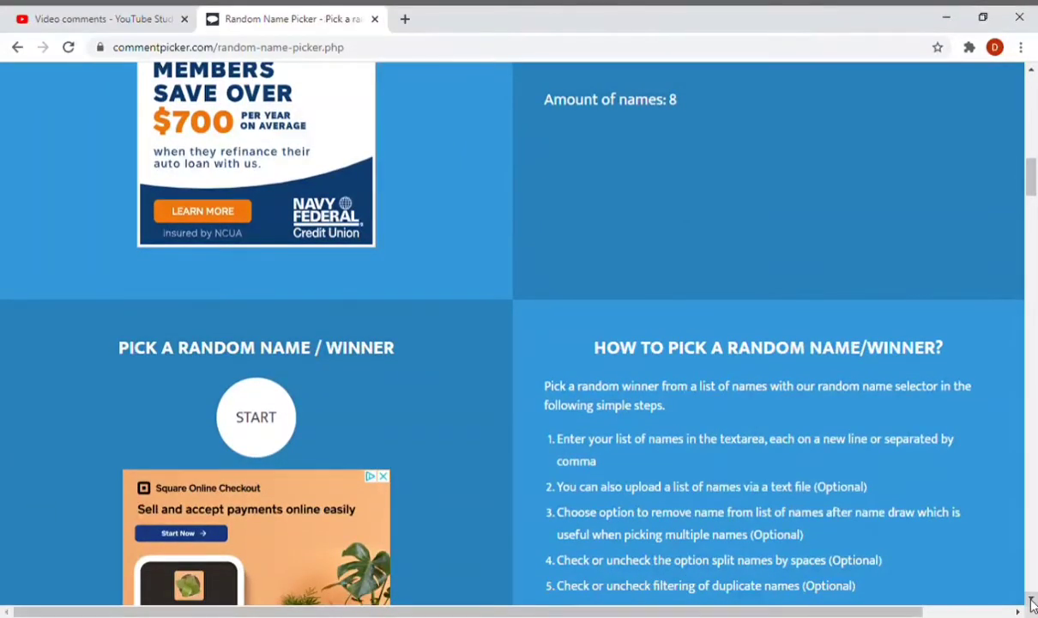
scroll(1032, 601, down, 1)
scroll(1032, 601, down, 1)
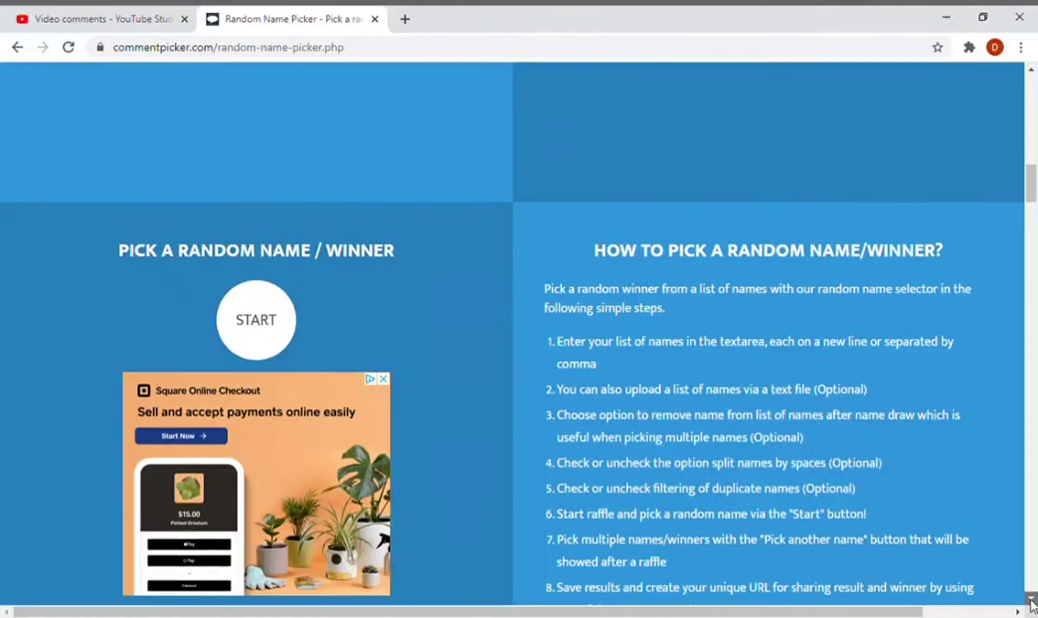
scroll(1032, 601, down, 1)
scroll(1033, 601, down, 1)
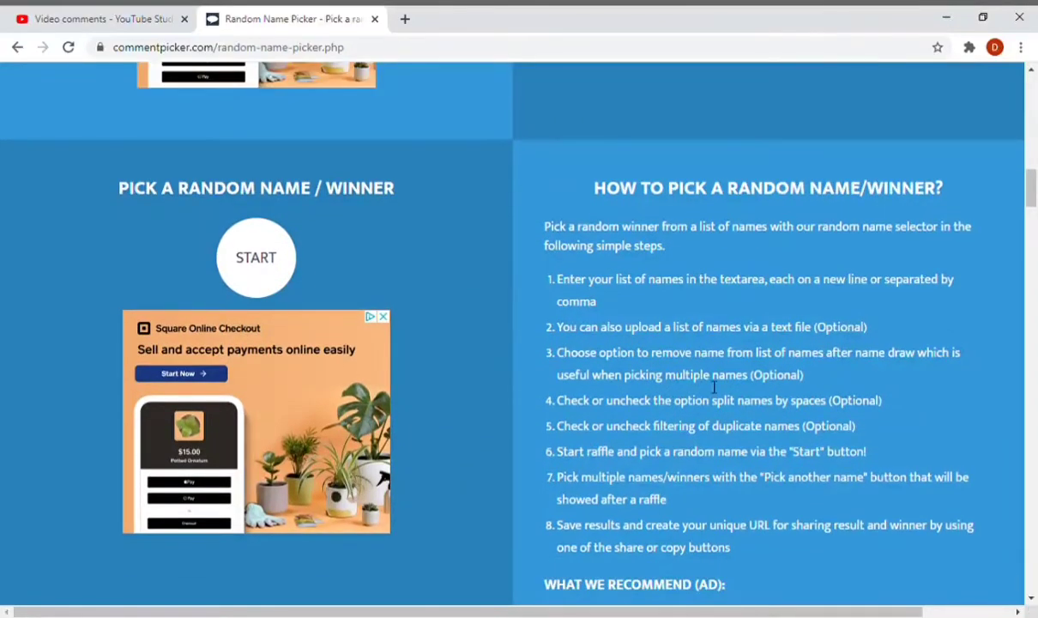
click(258, 268)
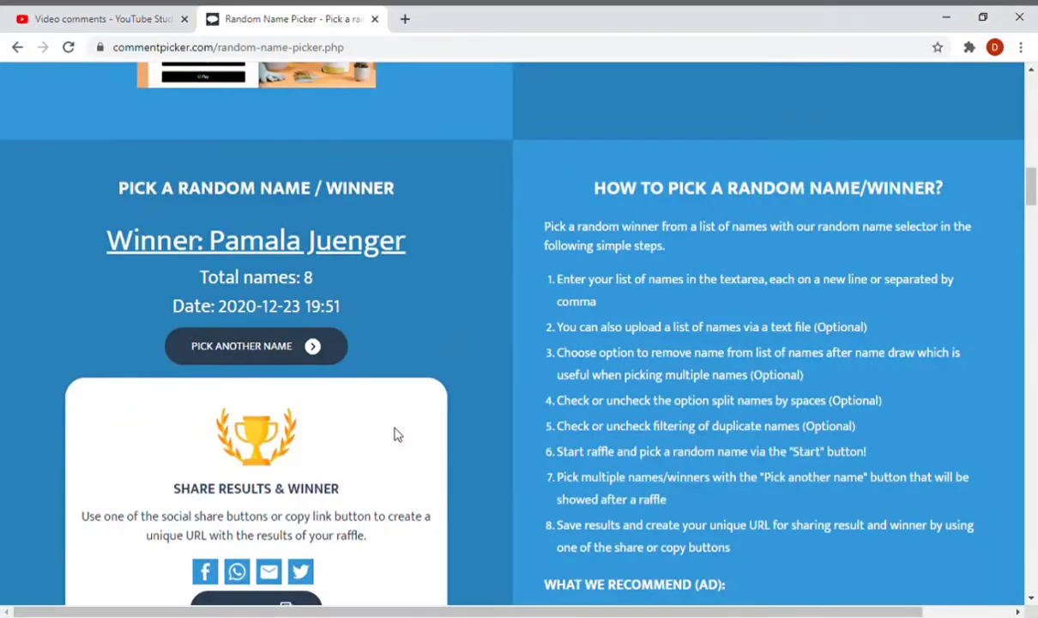
- Clear the first result and draw a second winner from the remaining seven names
click(267, 365)
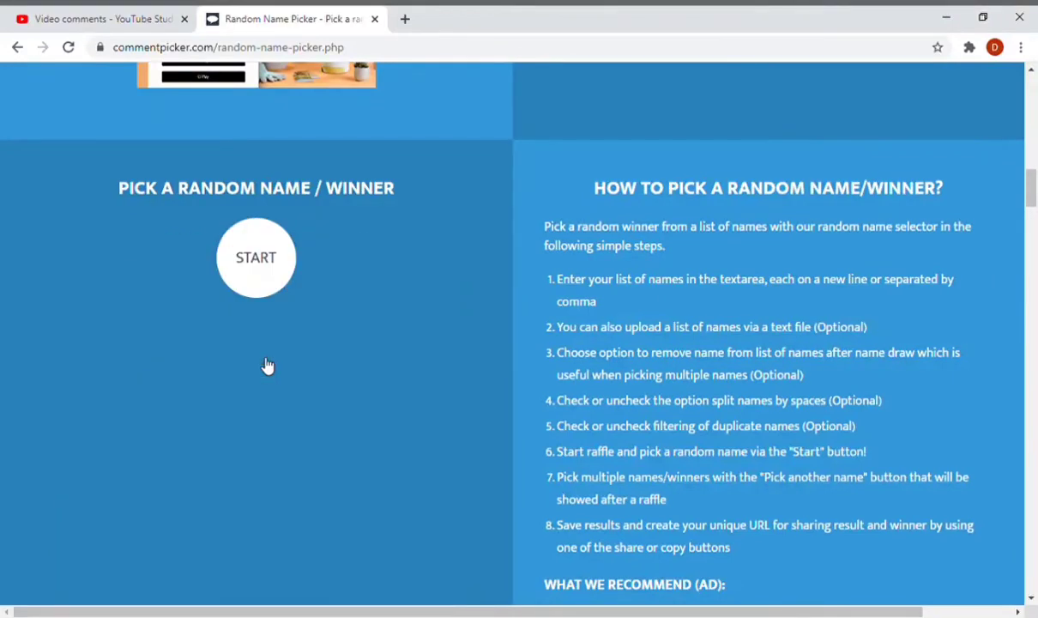
click(264, 251)
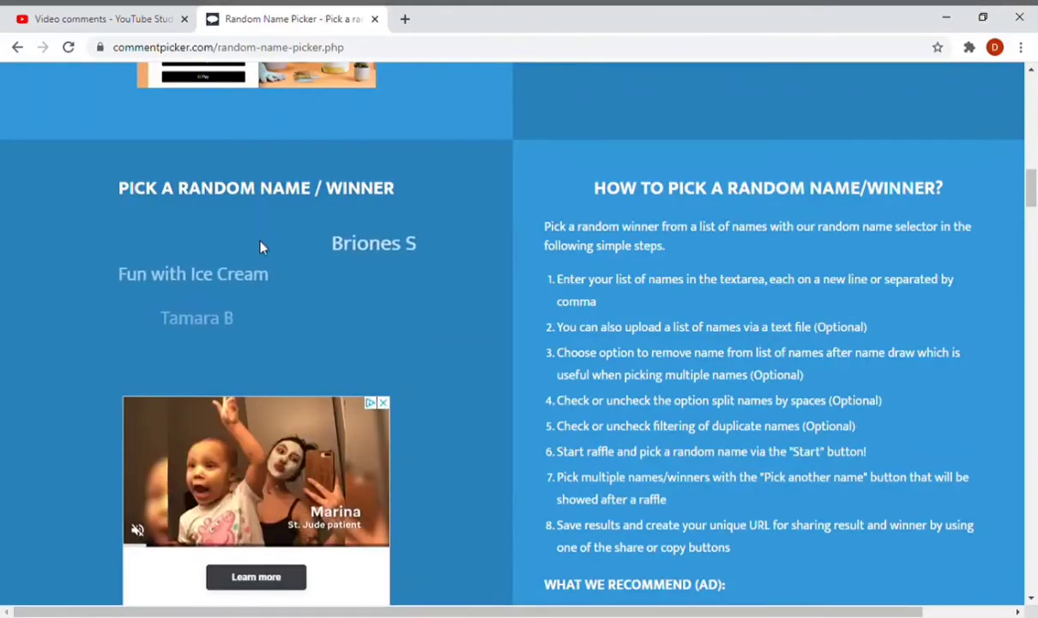